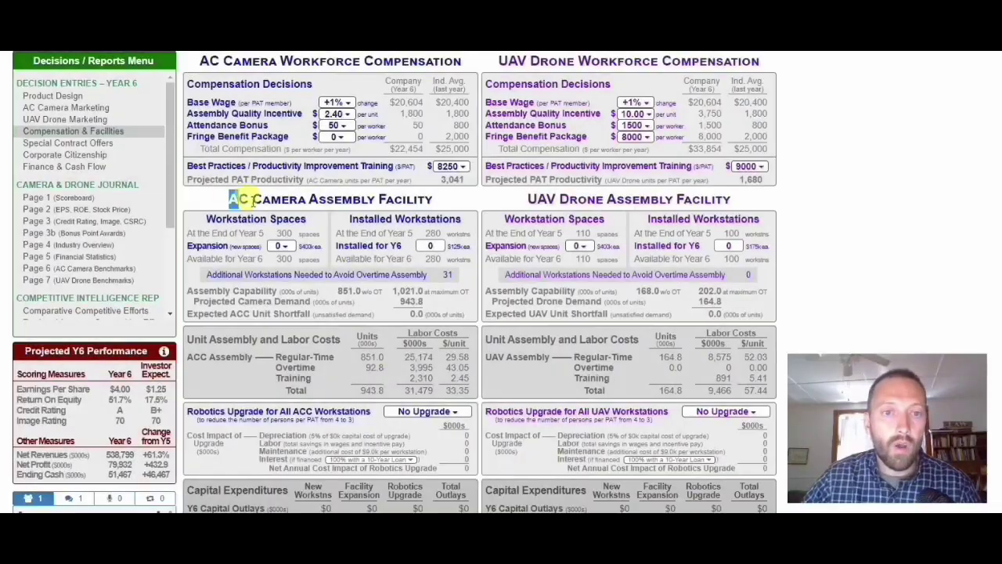
Examine the AC camera and UAV drone assembly facility sections, including the AC camera workstation space expansion entry.
left_click_drag(233, 199, 432, 200)
left_click_drag(526, 199, 756, 202)
left_click(757, 202)
left_click_drag(229, 199, 441, 198)
left_click(444, 205)
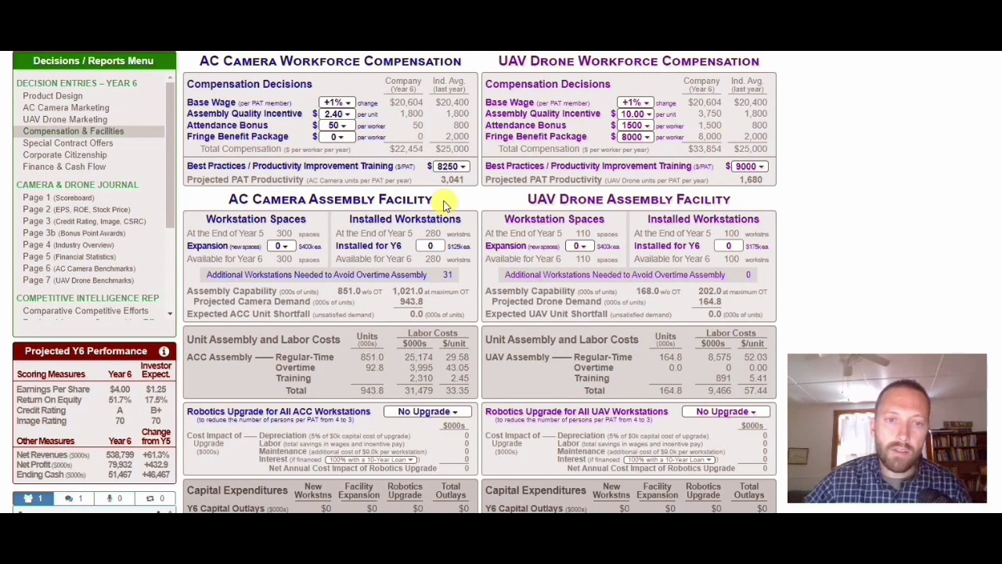
left_click_drag(190, 247, 263, 245)
left_click(248, 247)
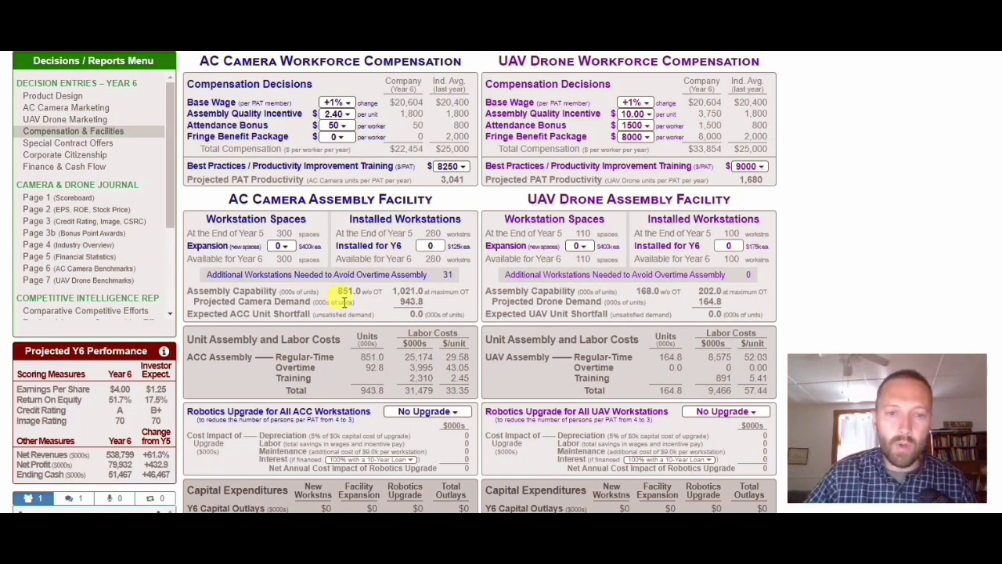
Compare the AC camera assembly capability without overtime against the projected camera demand.
left_click_drag(191, 288, 384, 292)
left_click(386, 293)
left_click(368, 295)
left_click(381, 292)
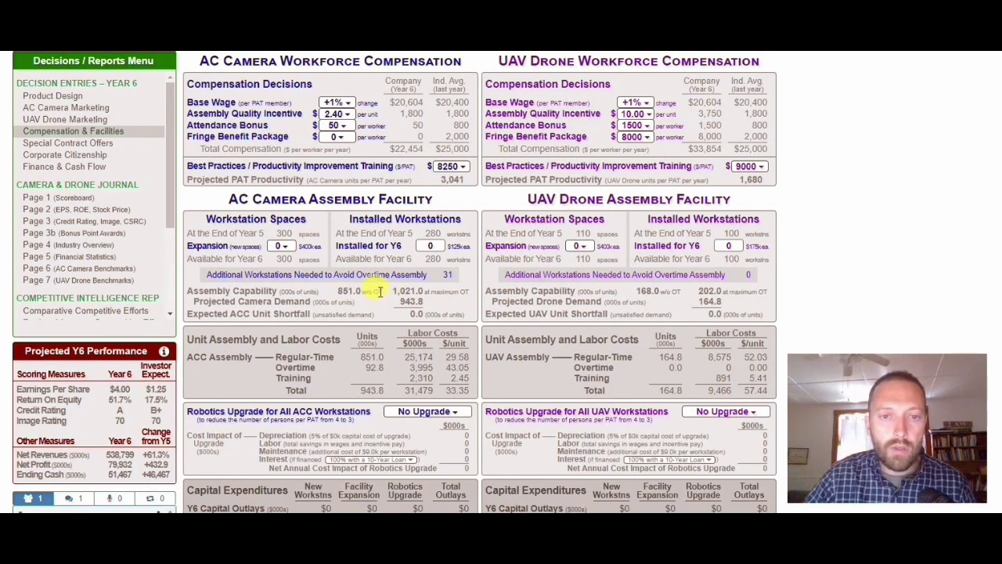
left_click_drag(195, 300, 409, 304)
left_click(416, 304)
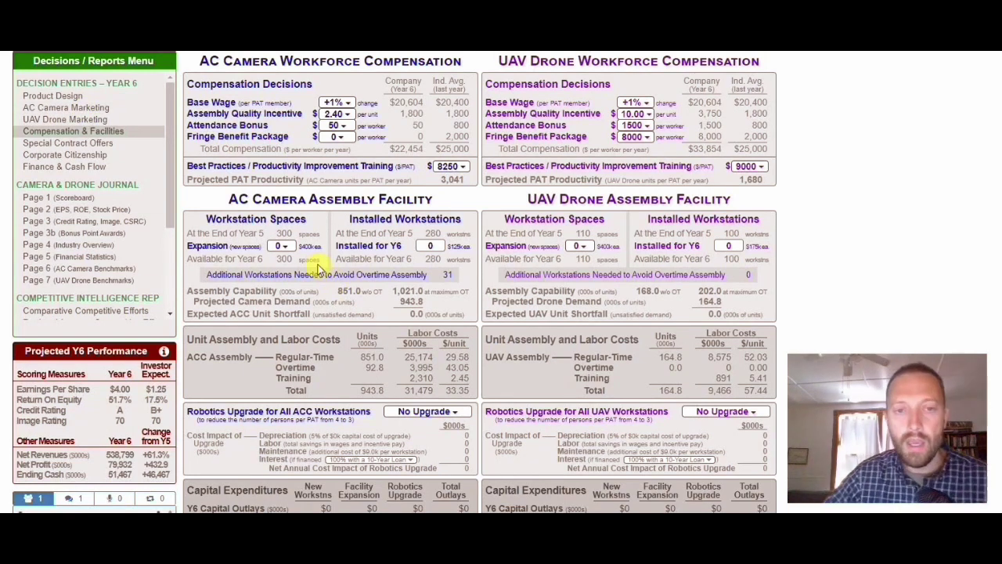
Check the AC camera assembly capability with and without maximum overtime against projected camera demand.
left_click_drag(180, 290, 474, 297)
left_click(376, 296)
left_click(439, 312)
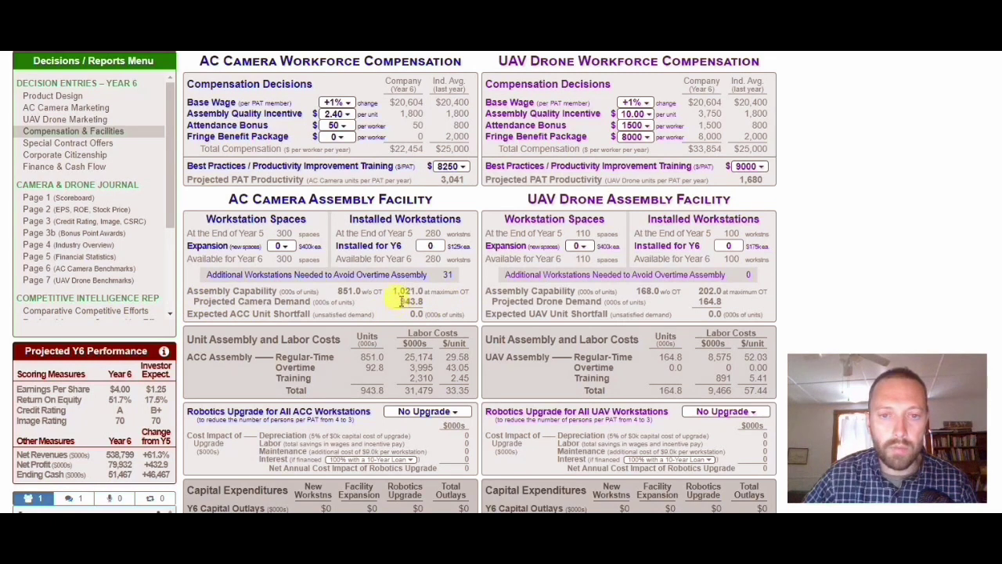
left_click_drag(395, 288, 426, 300)
left_click(426, 311)
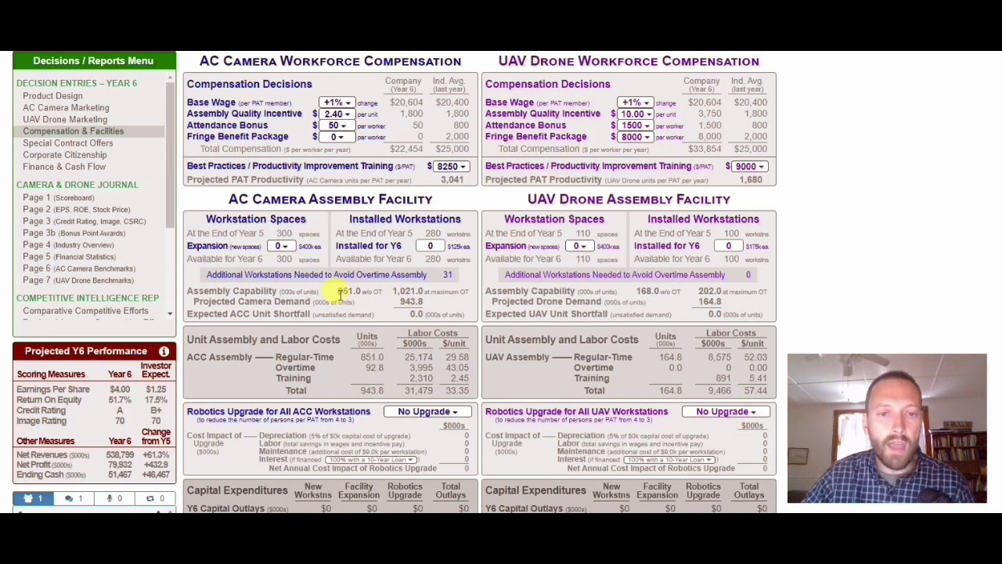
left_click_drag(188, 290, 381, 290)
left_click(385, 311)
left_click_drag(193, 302, 423, 303)
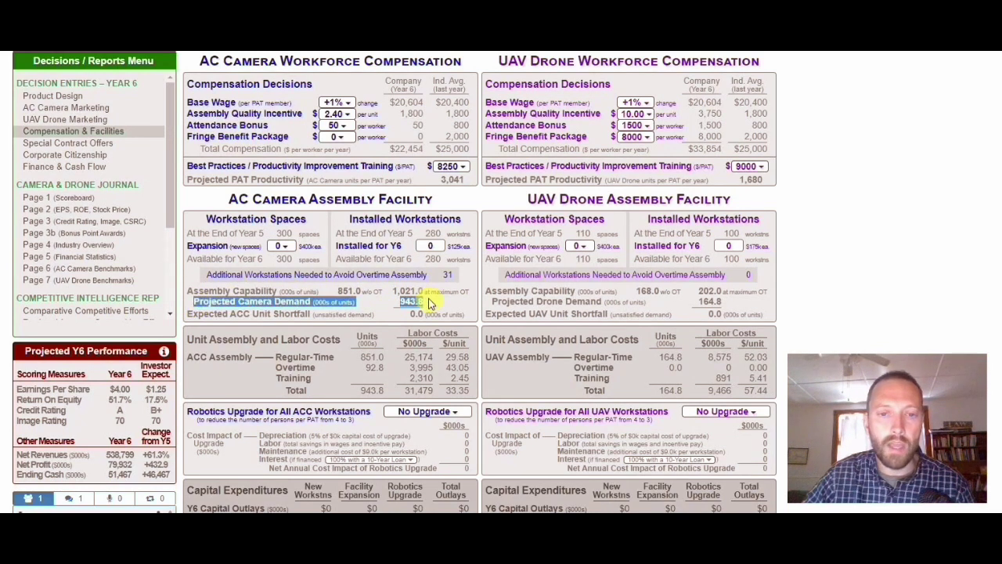
left_click(405, 306)
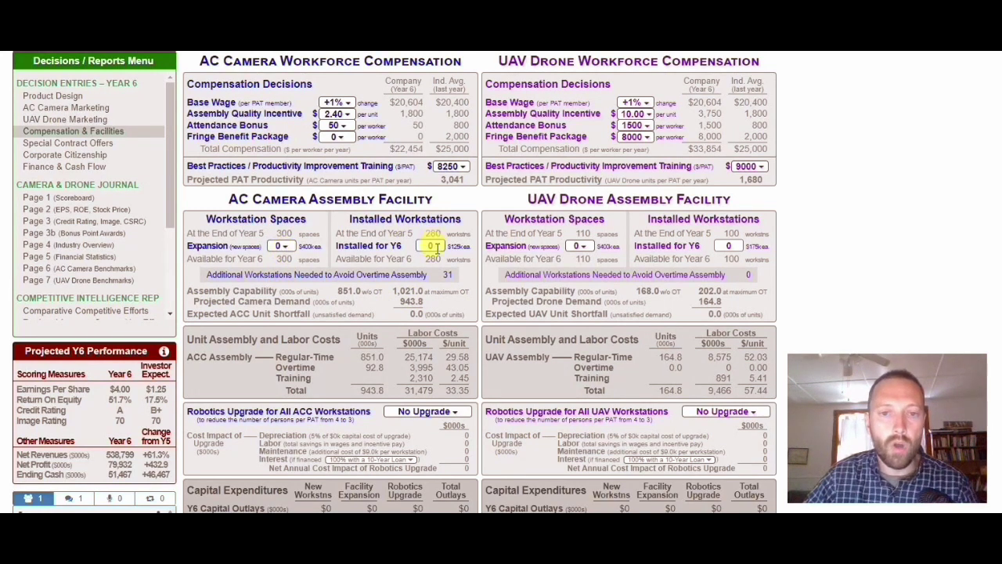
Expand the AC camera facility by 80 workstation spaces and install 80 new AC camera workstations for Year 6.
left_click(286, 249)
left_click(286, 373)
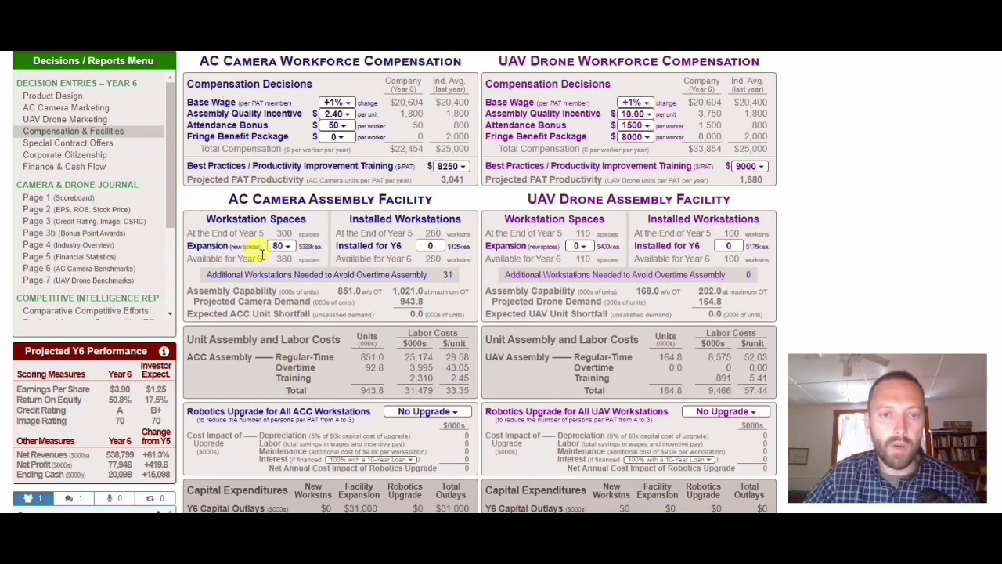
left_click(430, 246)
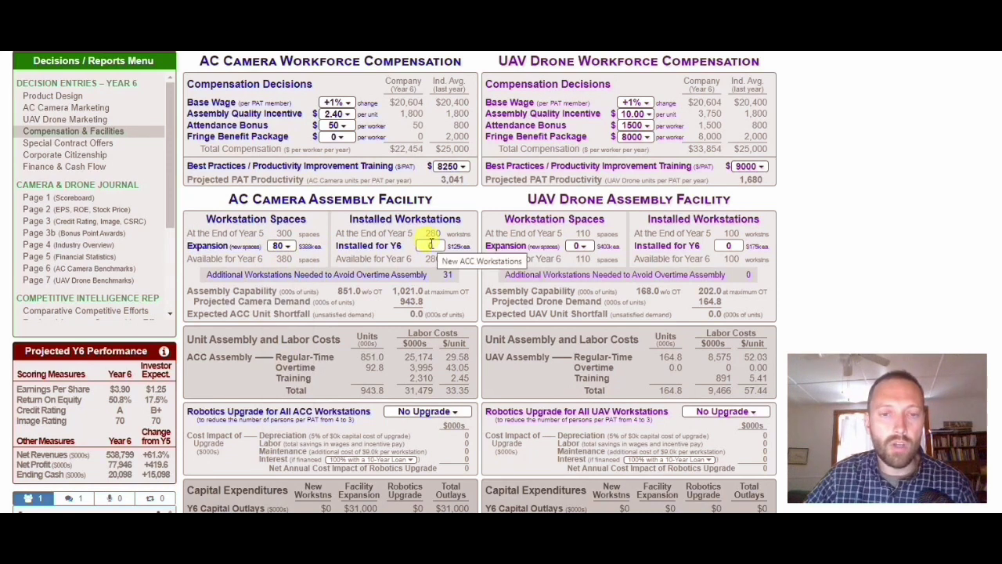
left_click(289, 249)
left_click(428, 246)
left_click(284, 247)
left_click(430, 246)
left_click(285, 246)
left_click(433, 245)
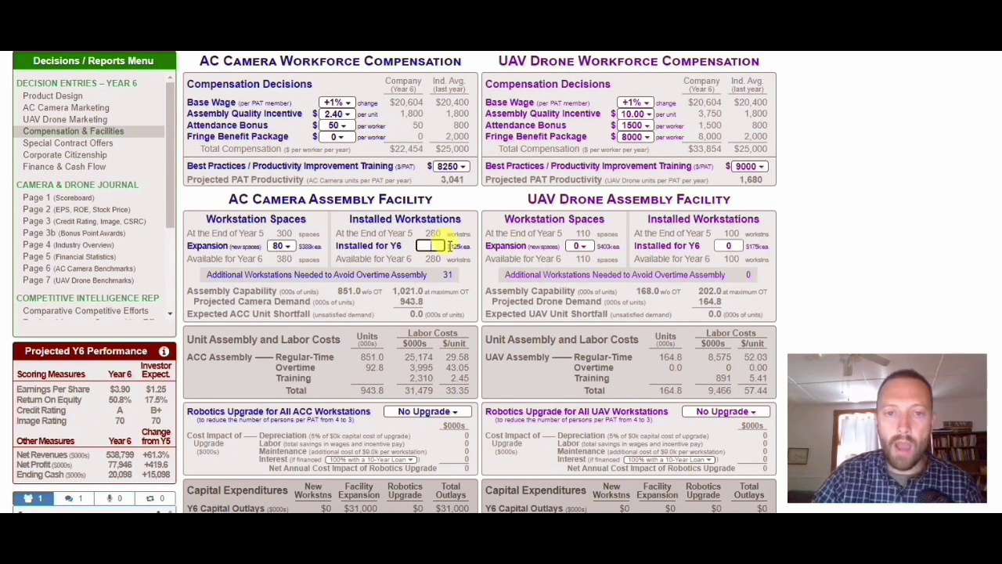
type("1")
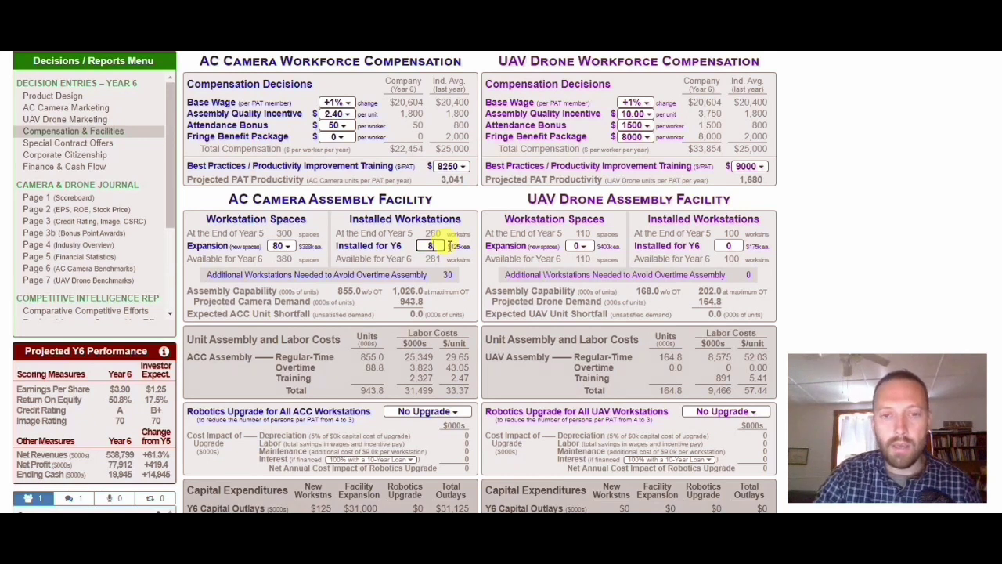
left_click(358, 273)
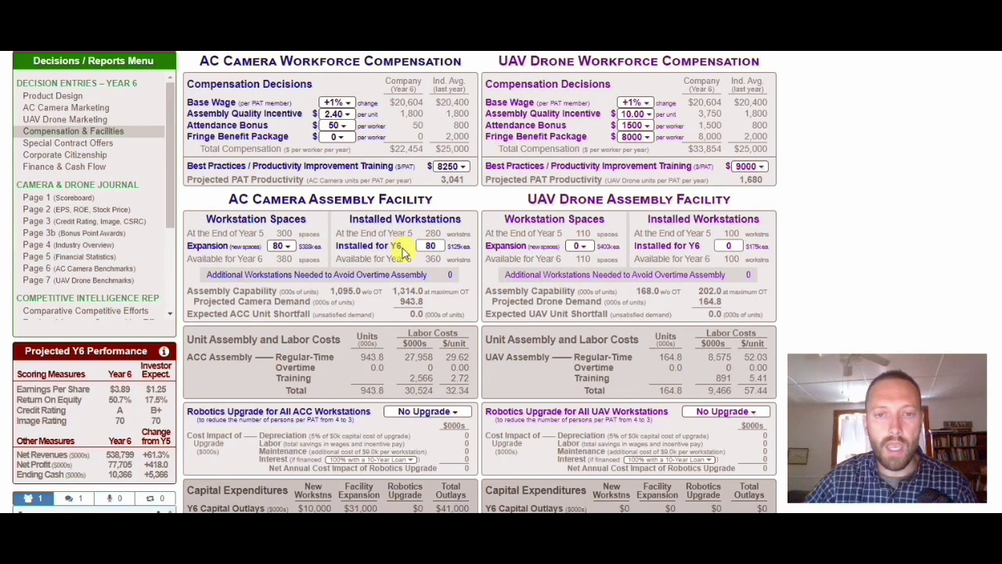
Review the AC camera expansion cost and the updated assembly capability without overtime against projected camera demand.
left_click_drag(297, 247, 321, 248)
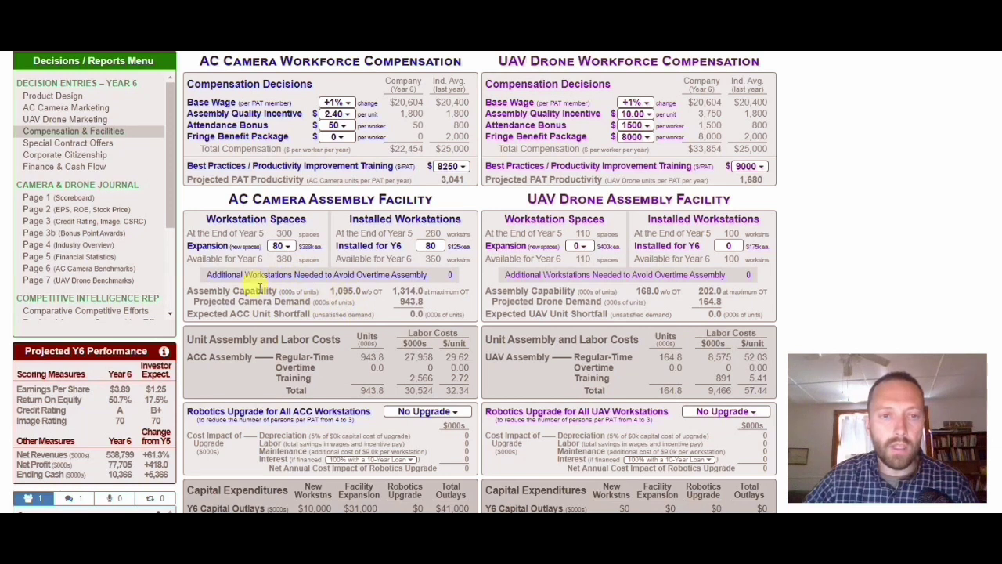
left_click_drag(188, 290, 359, 291)
left_click(387, 291)
left_click(388, 296)
left_click(405, 297)
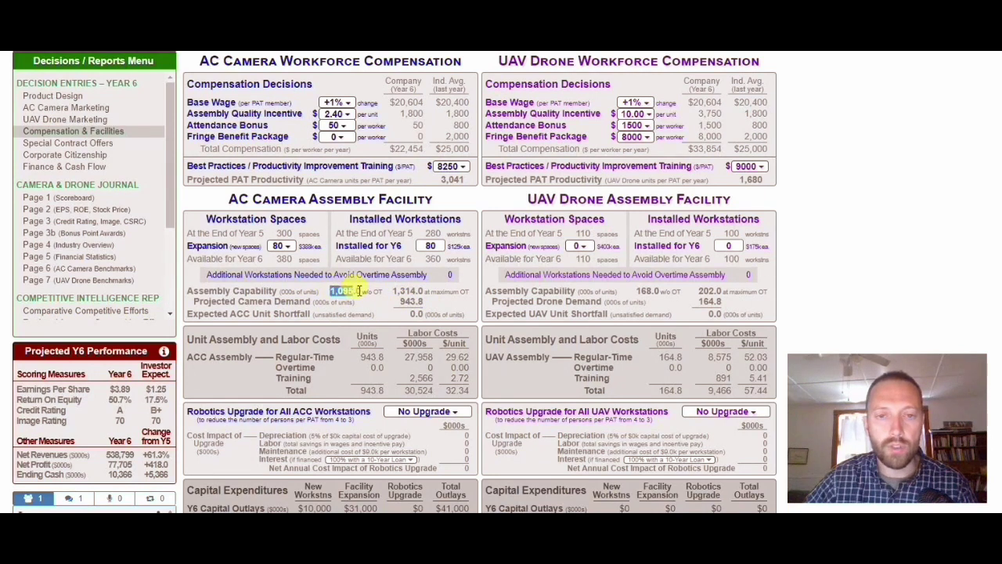
left_click(403, 304)
Lower the AC camera space expansion through 40, 30 and 20 to 10, checking capability against demand, and dismiss the notifications.
left_click(286, 247)
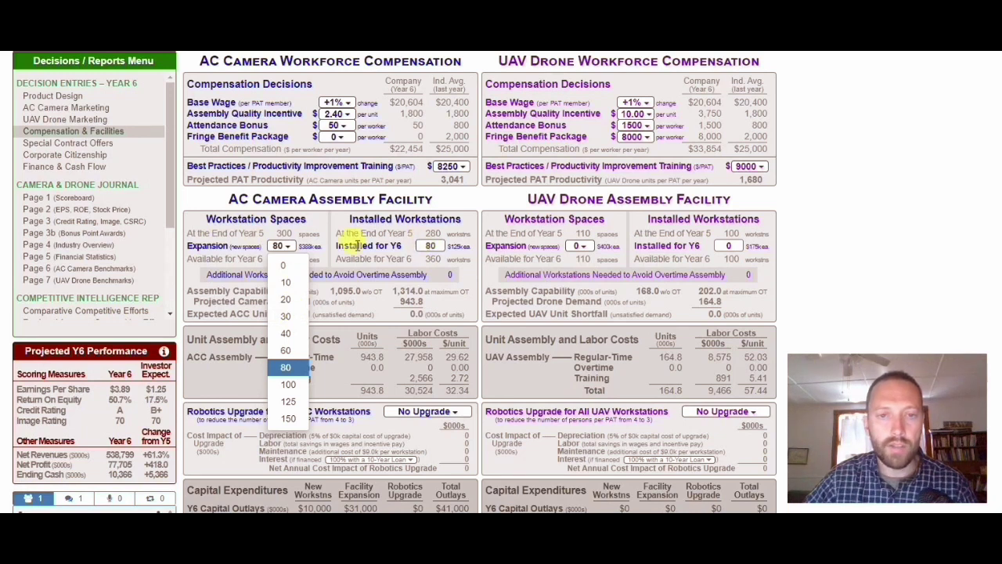
left_click(288, 336)
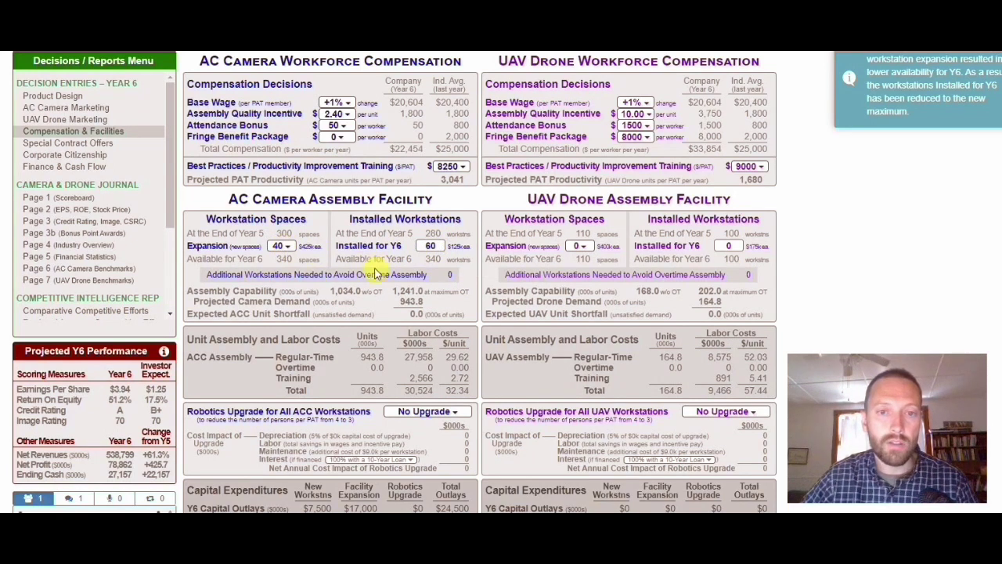
left_click(283, 246)
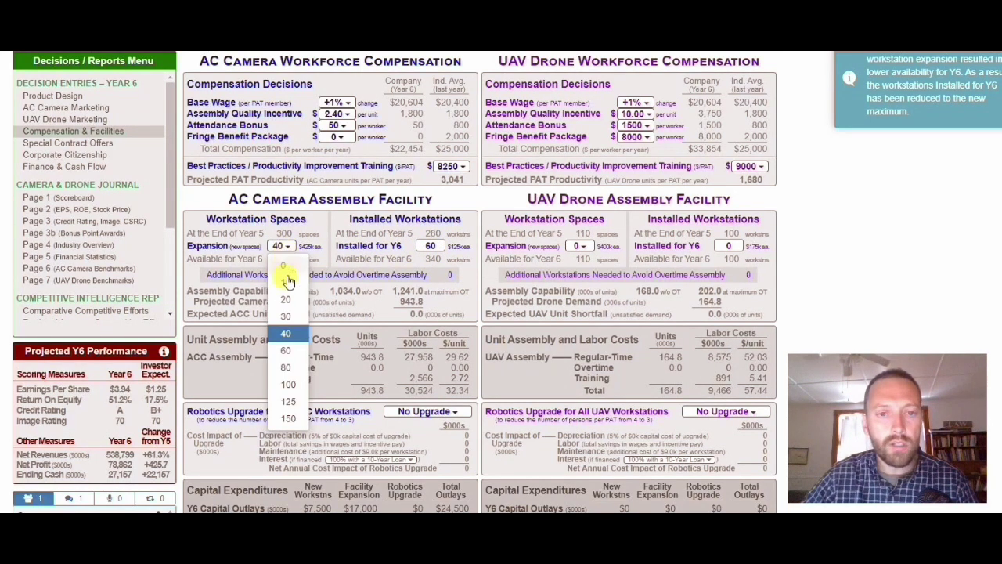
left_click(285, 319)
left_click_drag(330, 290, 383, 291)
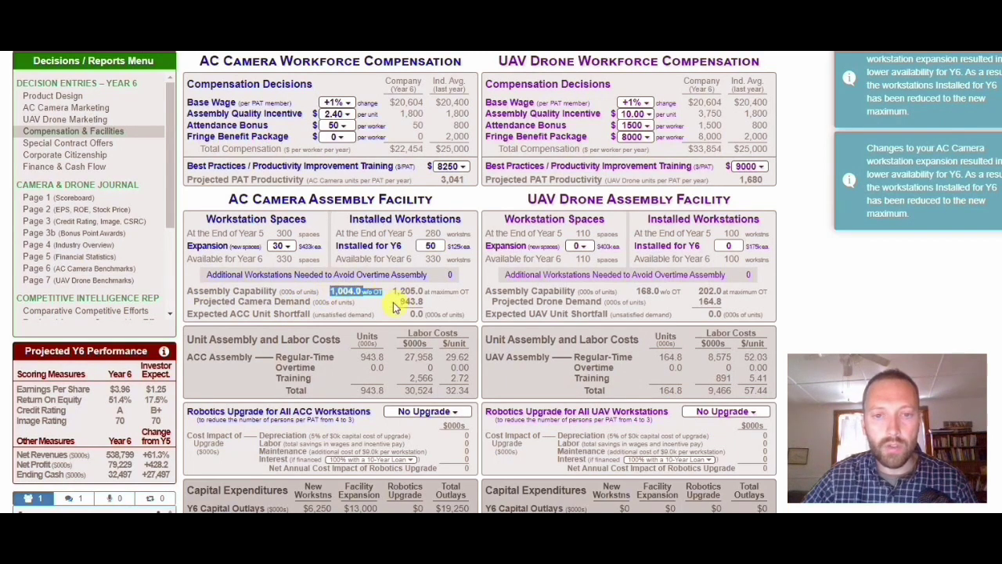
left_click(283, 246)
left_click(288, 301)
left_click(283, 246)
left_click(286, 282)
left_click_drag(338, 290, 412, 302)
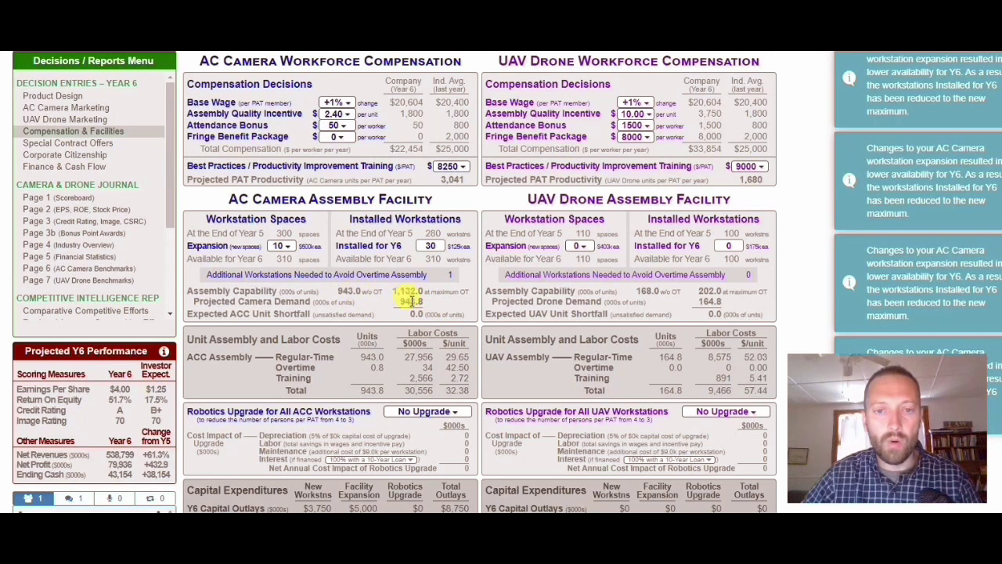
left_click(345, 290)
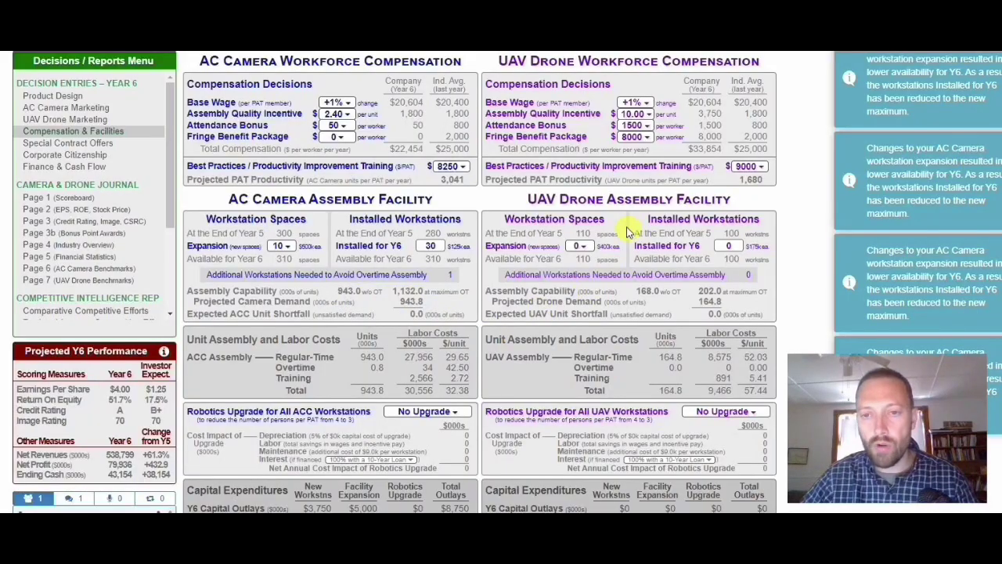
left_click(873, 105)
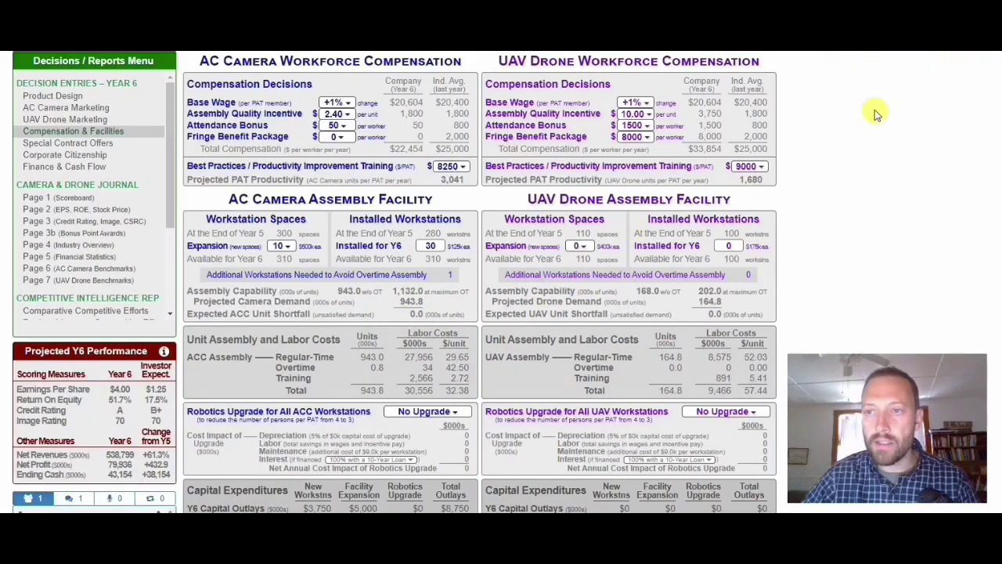
Compare the UAV drone assembly capability without overtime against the projected drone demand.
triple_click(639, 291)
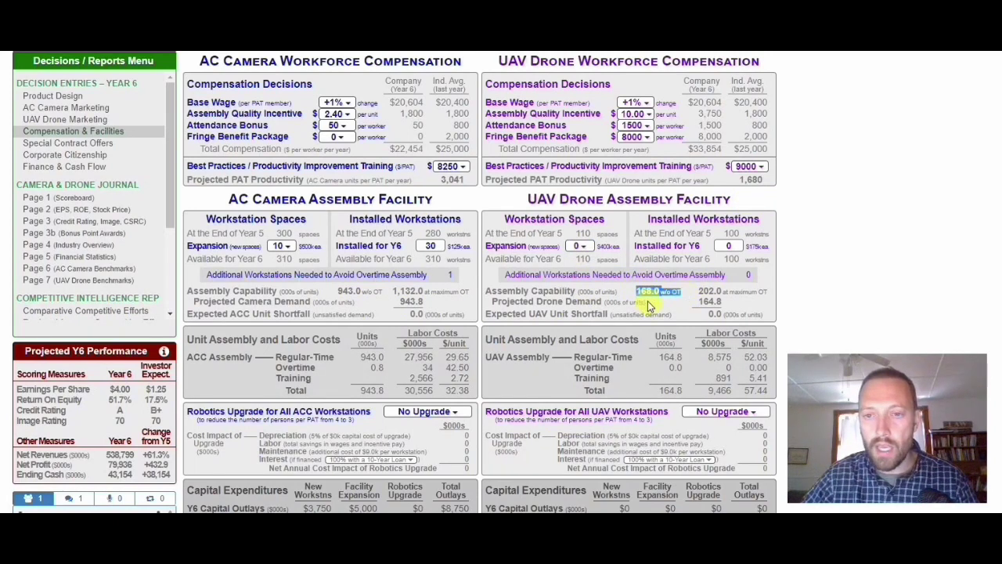
double_click(709, 301)
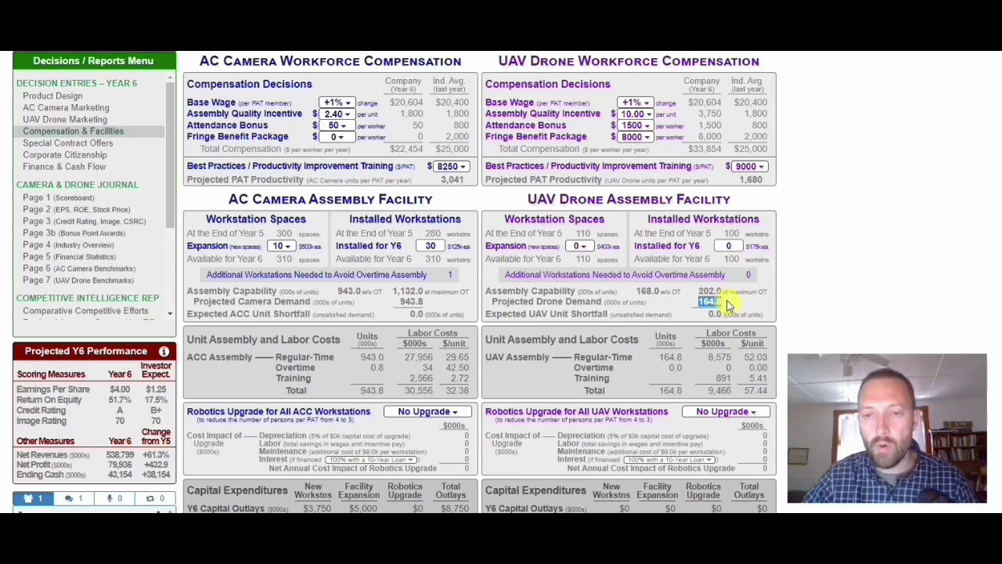
left_click_drag(637, 291, 668, 291)
left_click(689, 308)
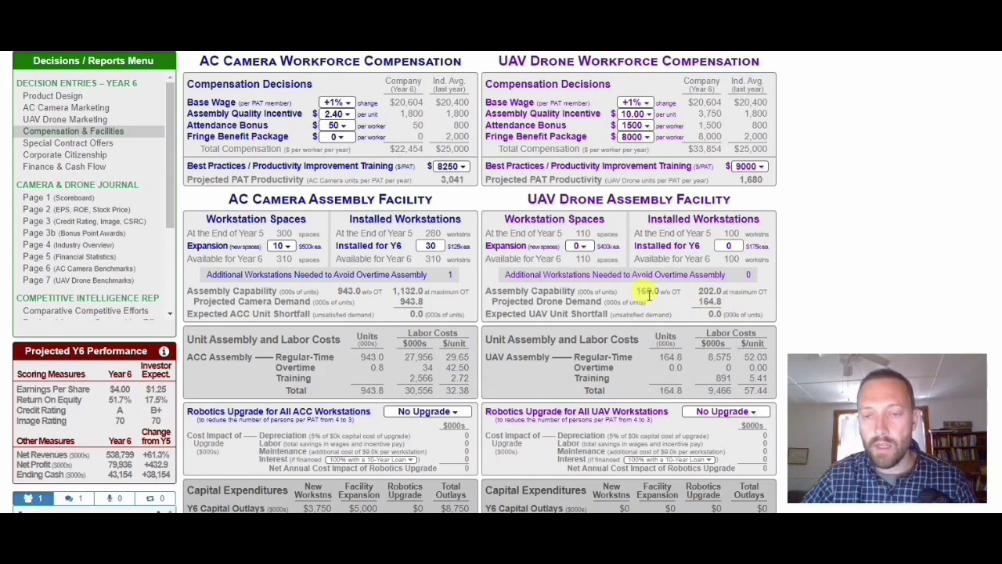
double_click(640, 290)
left_click(692, 299)
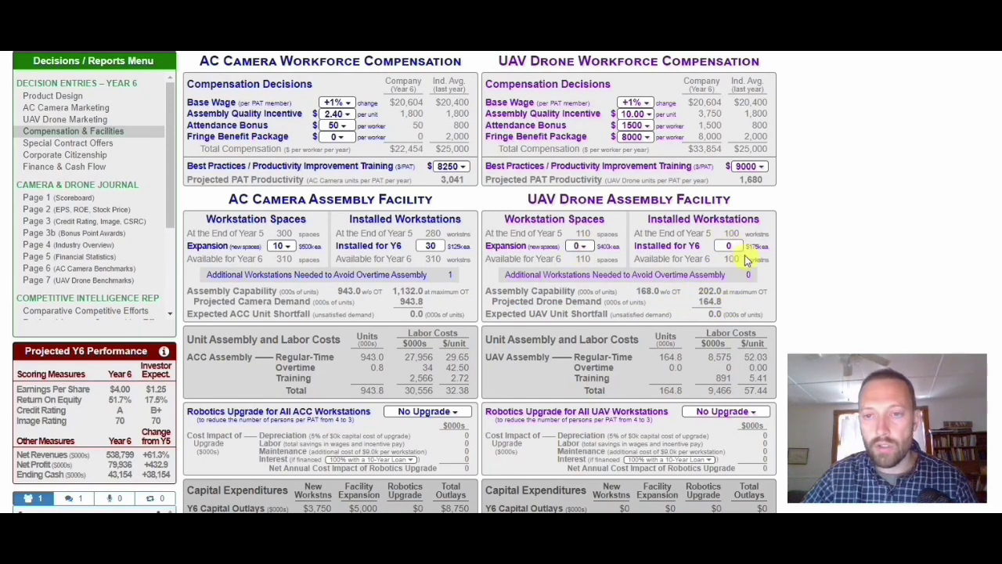
Try expanding the UAV drone facility by 30 spaces with 30 new workstations, and check capability against drone demand.
left_click(580, 246)
left_click(584, 316)
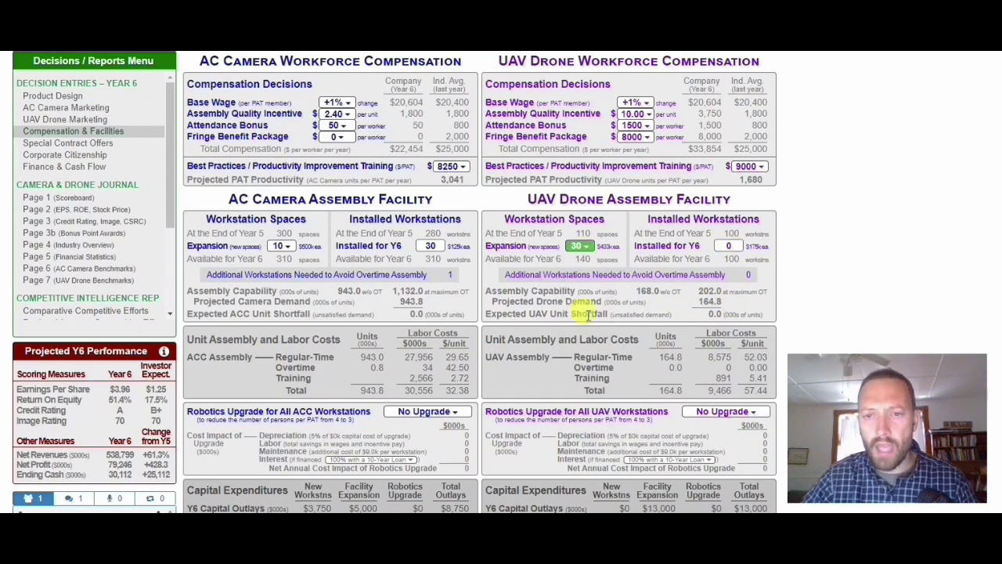
left_click(750, 245)
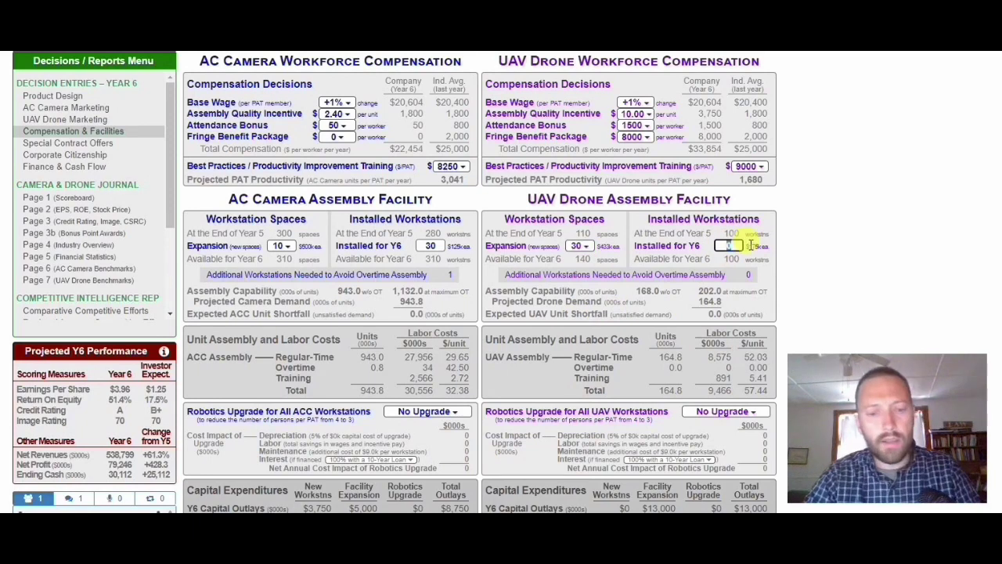
type("30")
left_click(642, 291)
left_click_drag(643, 291, 727, 307)
left_click(649, 291)
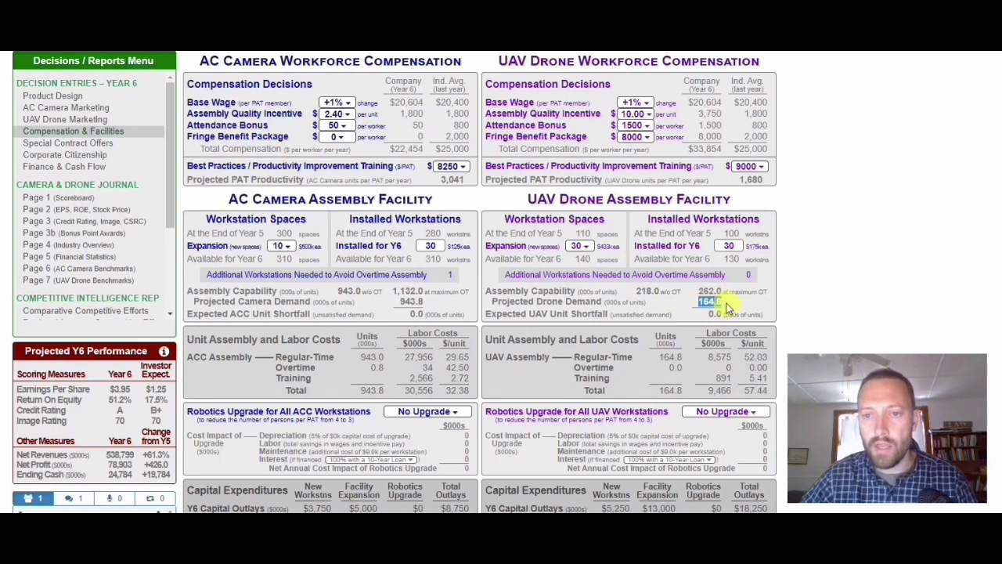
Reset the UAV drone space expansion and the Year 6 workstation installation to 0.
left_click(585, 246)
left_click(603, 265)
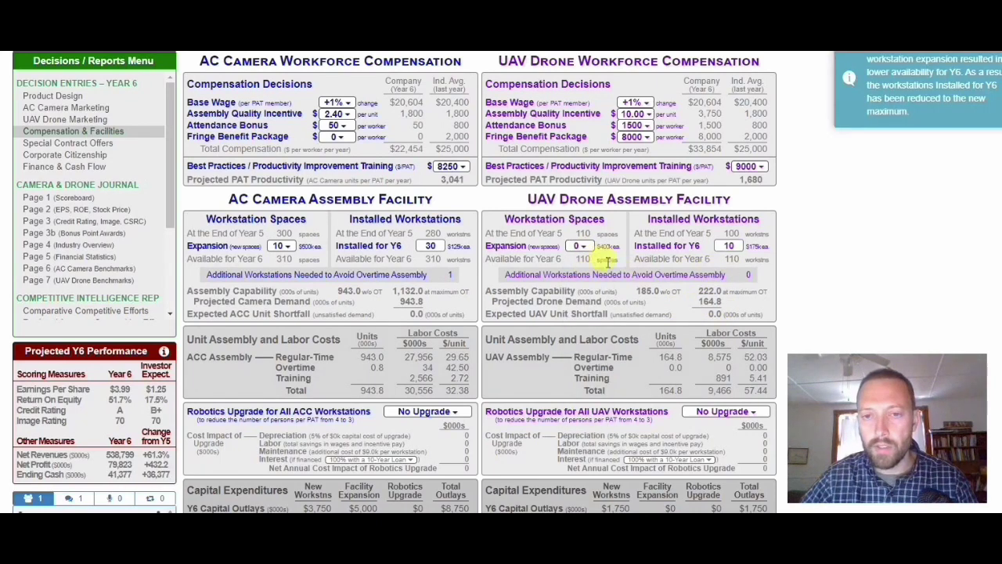
double_click(729, 245)
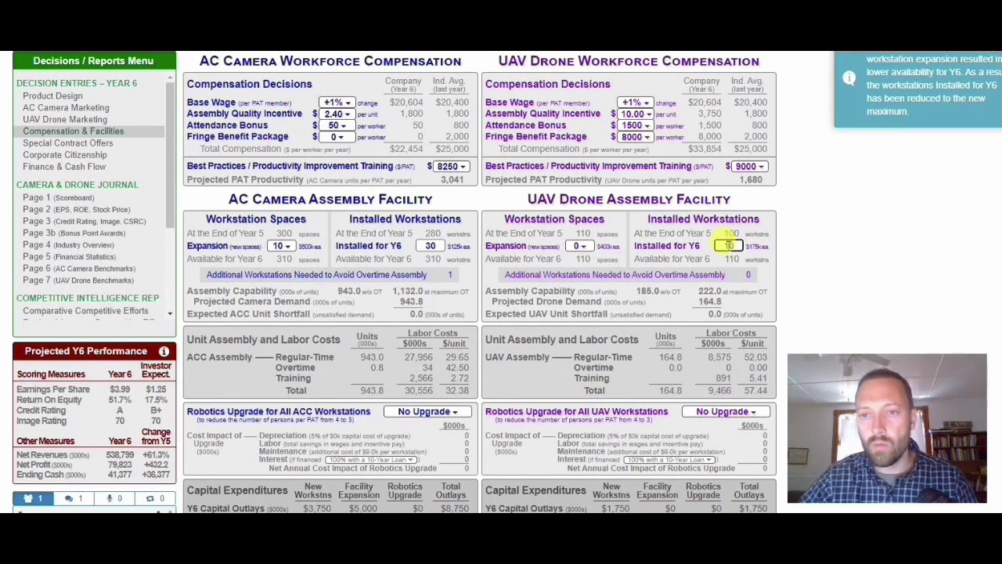
key("Return")
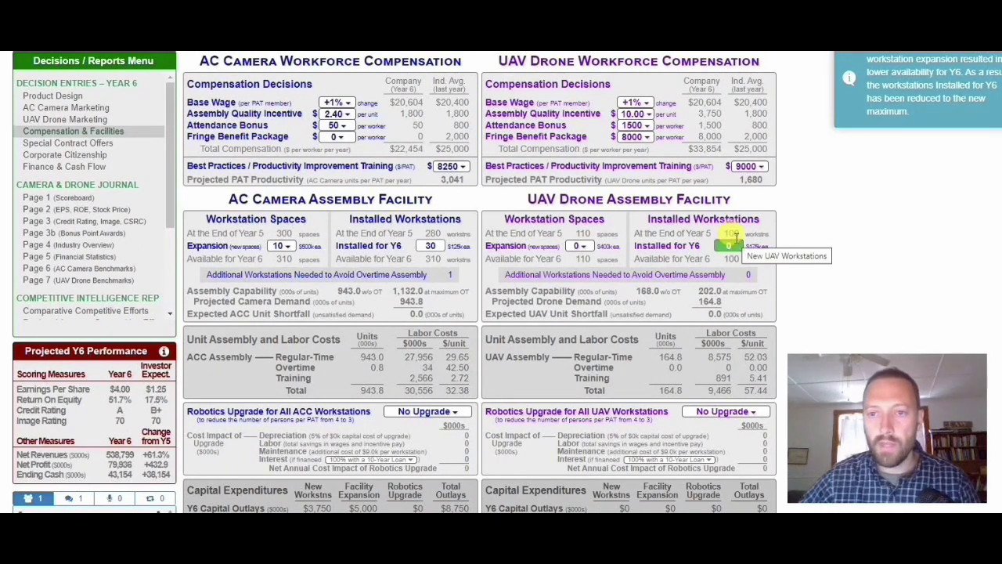
Recheck assembly capability without overtime against projected demand for both the AC camera and UAV drone facilities.
left_click_drag(635, 289, 692, 297)
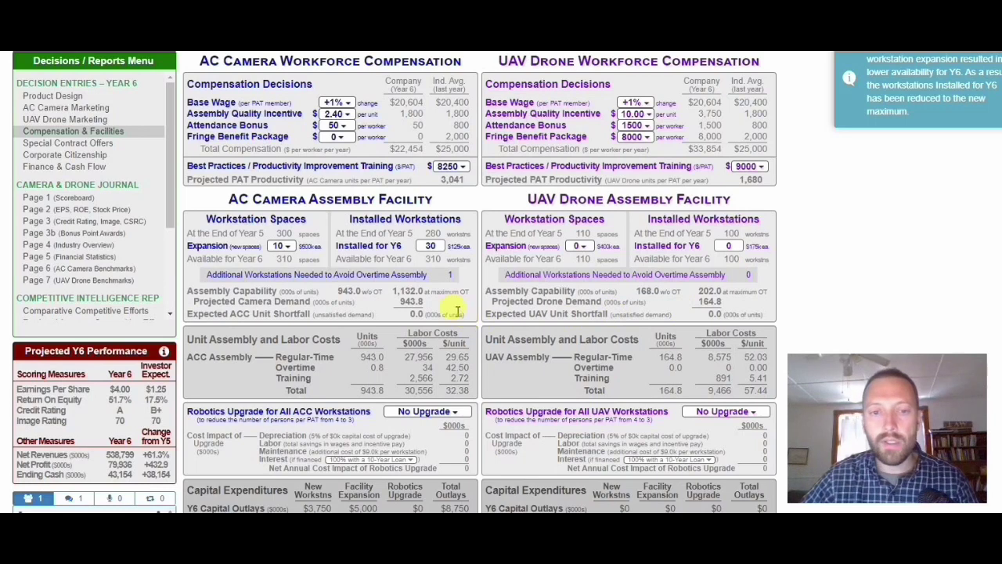
left_click_drag(192, 292, 382, 292)
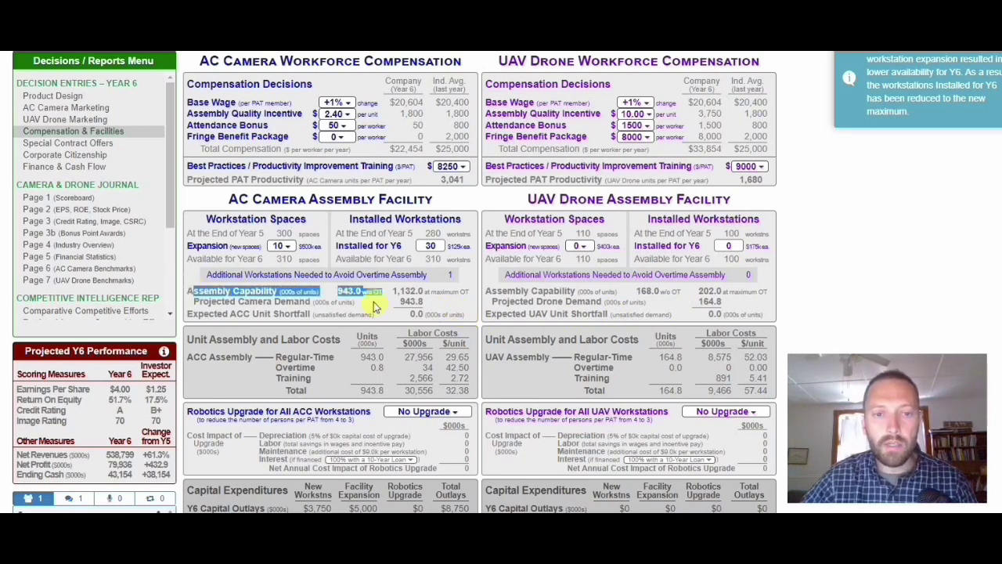
left_click_drag(485, 292, 722, 302)
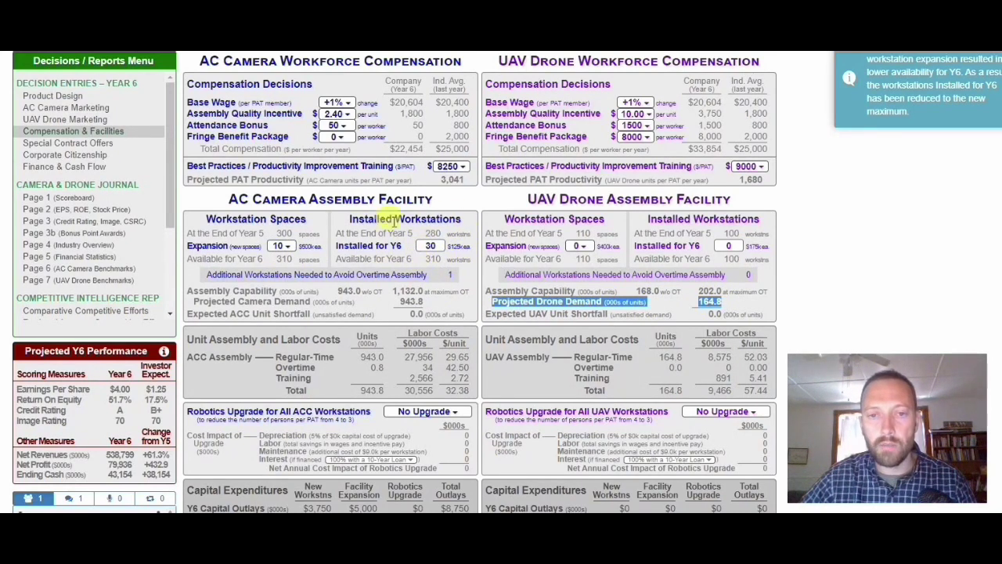
left_click(438, 270)
left_click_drag(338, 292, 425, 305)
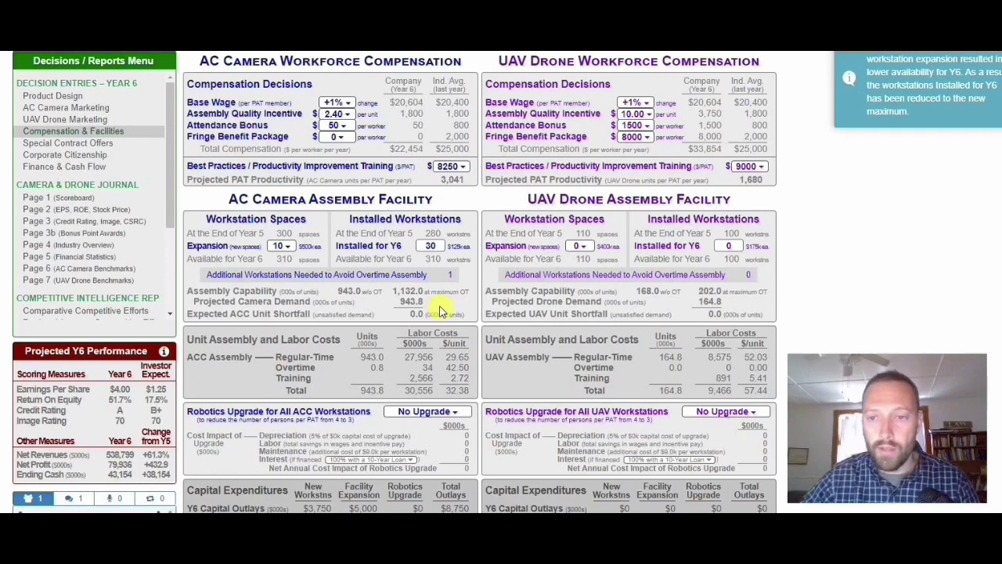
double_click(701, 302)
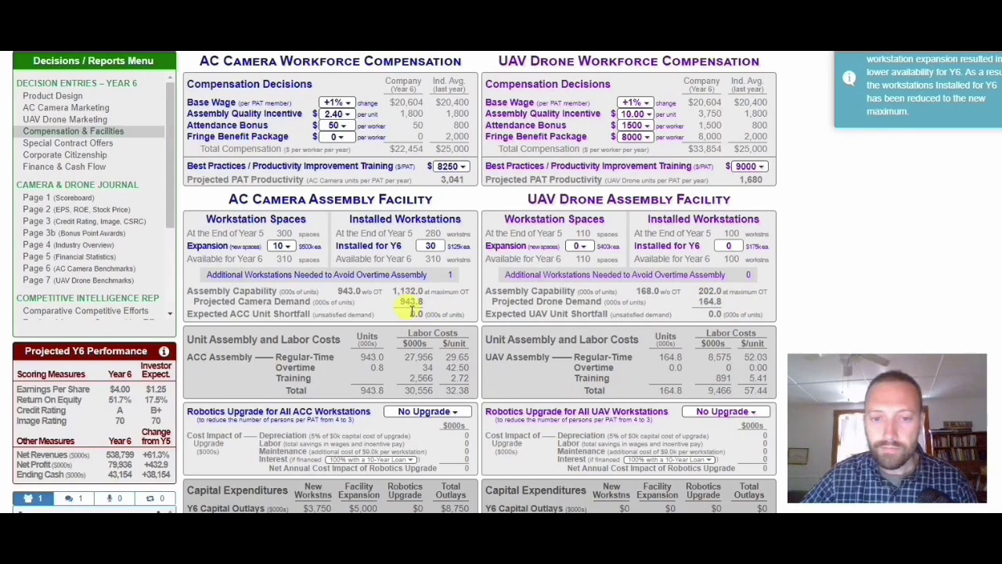